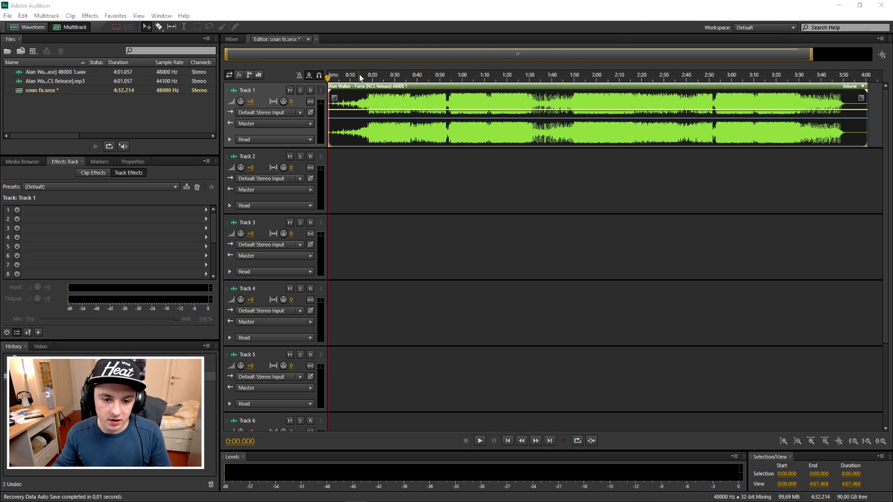
pyautogui.click(361, 78)
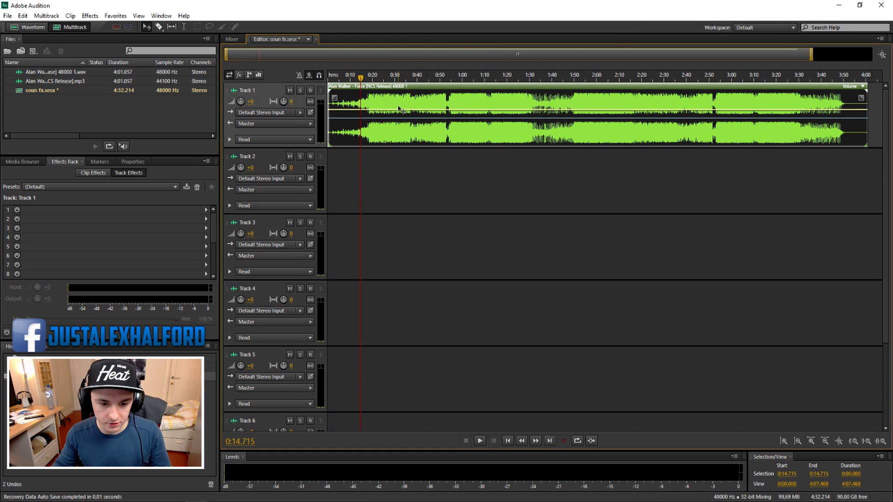
pyautogui.press('space')
pyautogui.scroll(5, 395, 103)
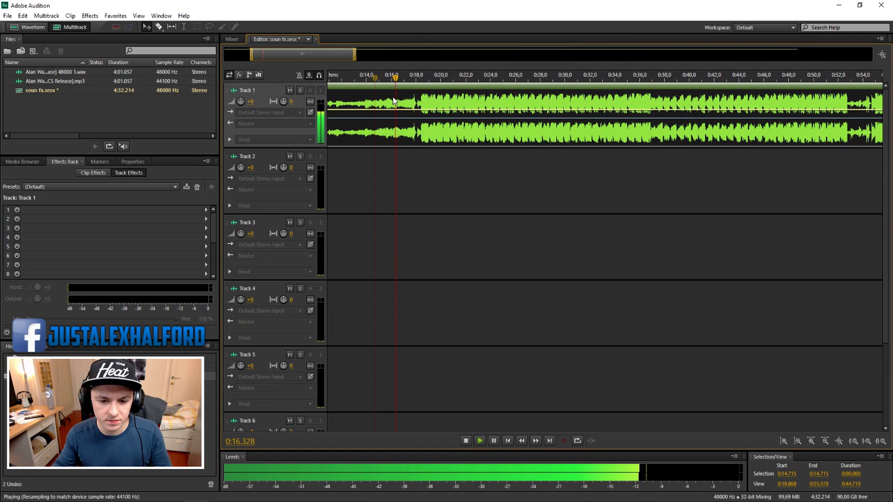
pyautogui.scroll(1, 395, 101)
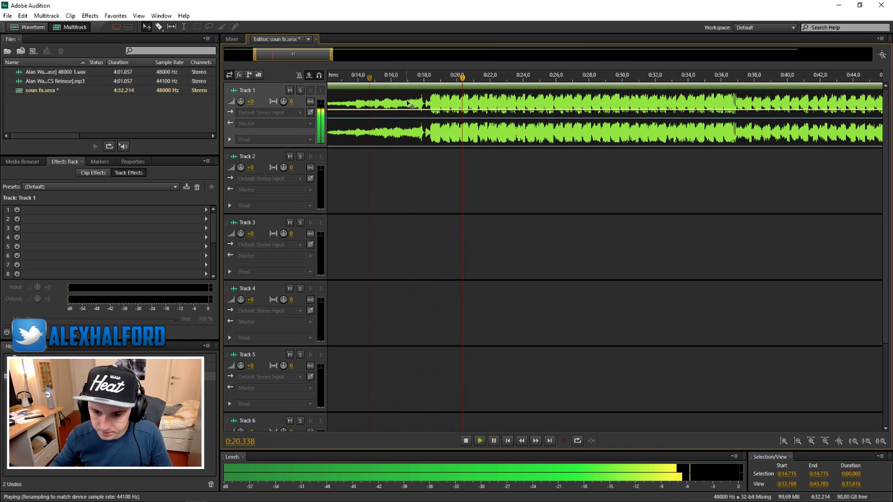
pyautogui.press('space')
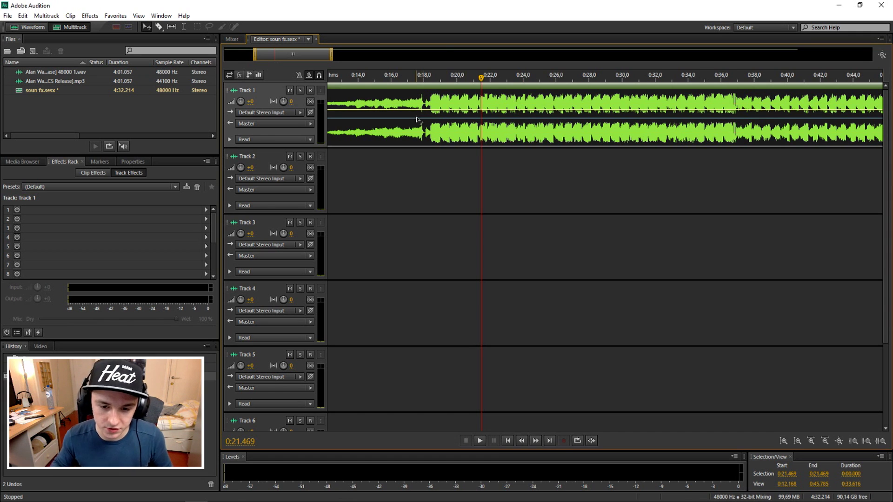
# Step: Play the song from 0:33.2 to find where it should end
pyautogui.scroll(2, 522, 126)
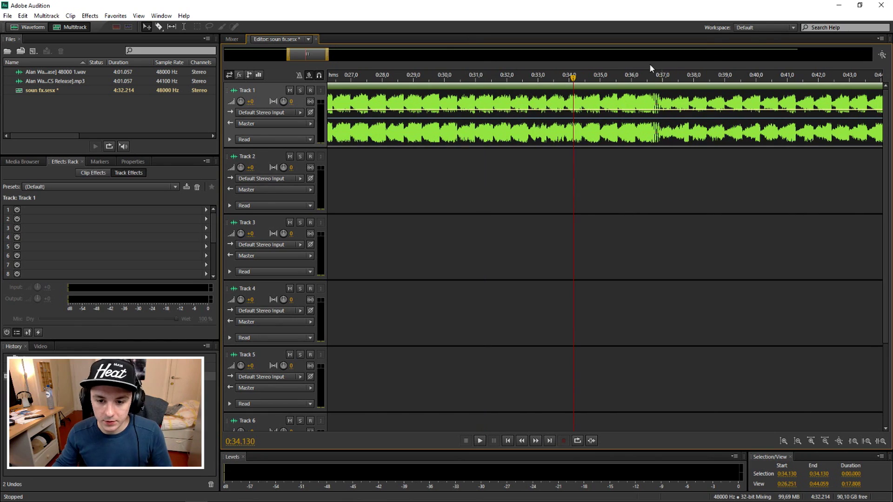
pyautogui.click(545, 77)
pyautogui.press('space')
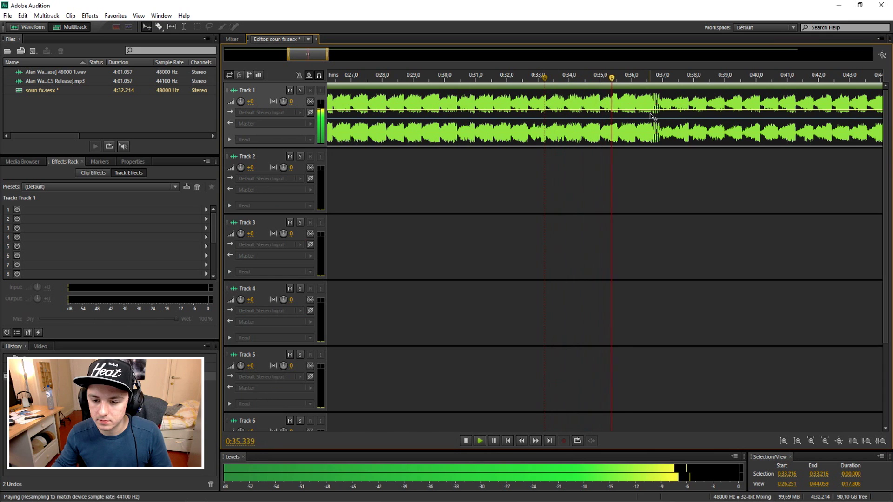
pyautogui.press('space')
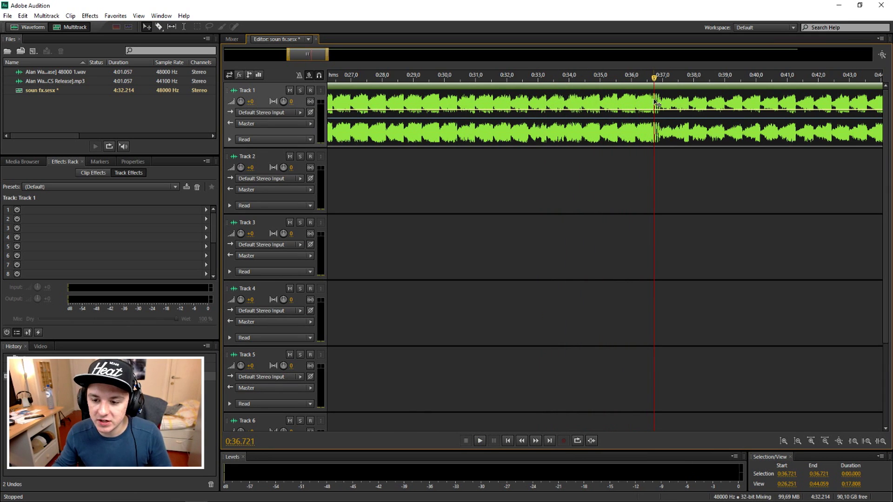
# Step: Split the Track 1 clip at 0:36.7 and delete everything after it
pyautogui.press('t')
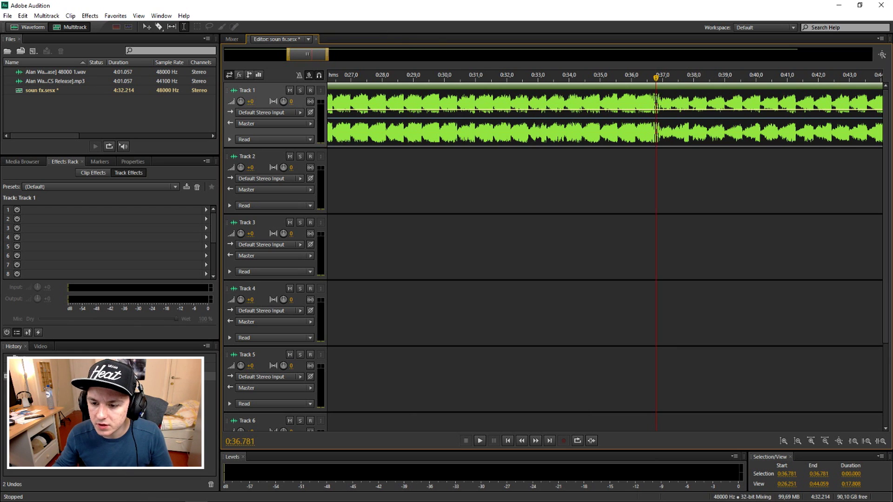
pyautogui.moveTo(656, 103); pyautogui.dragTo(683, 103)
pyautogui.press('Delete')
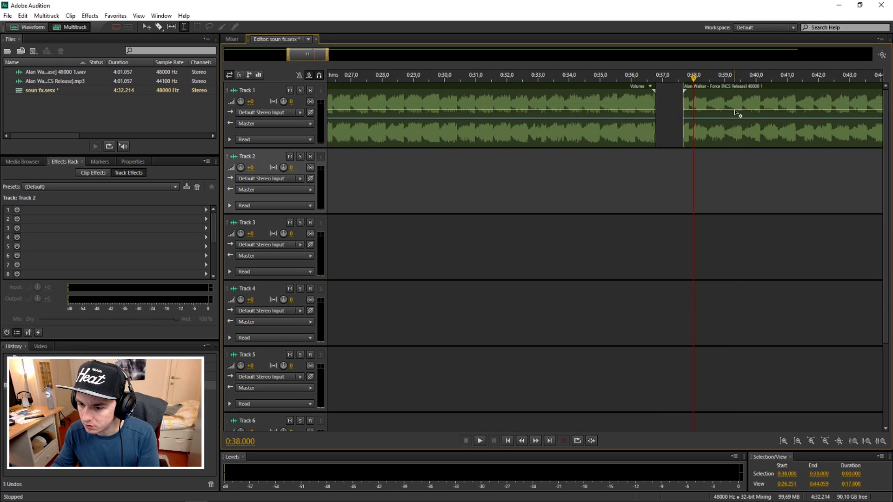
pyautogui.press('Delete')
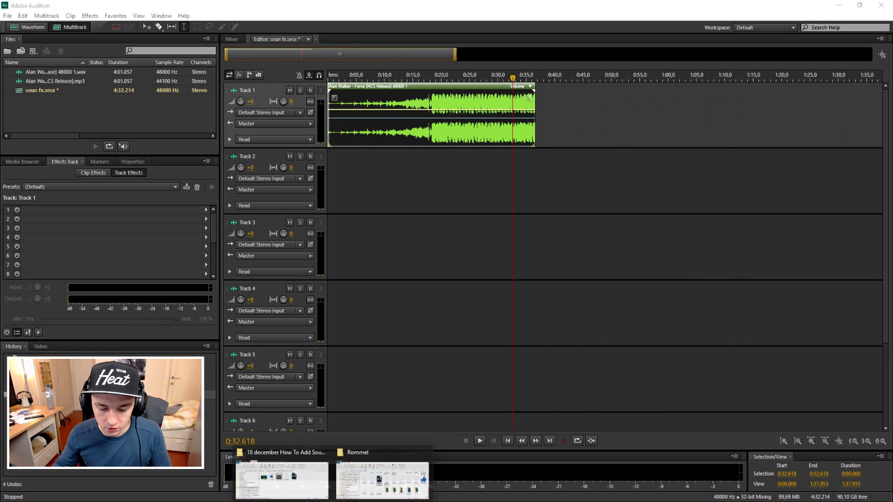
# Step: In the sound effects folder, preview Woosh Transition #1 and #2
pyautogui.click(388, 475)
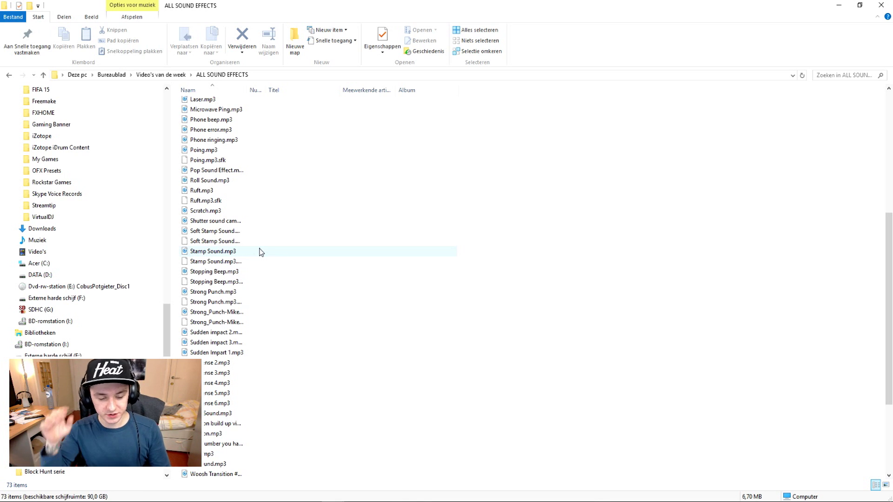
pyautogui.scroll(-4, 263, 279)
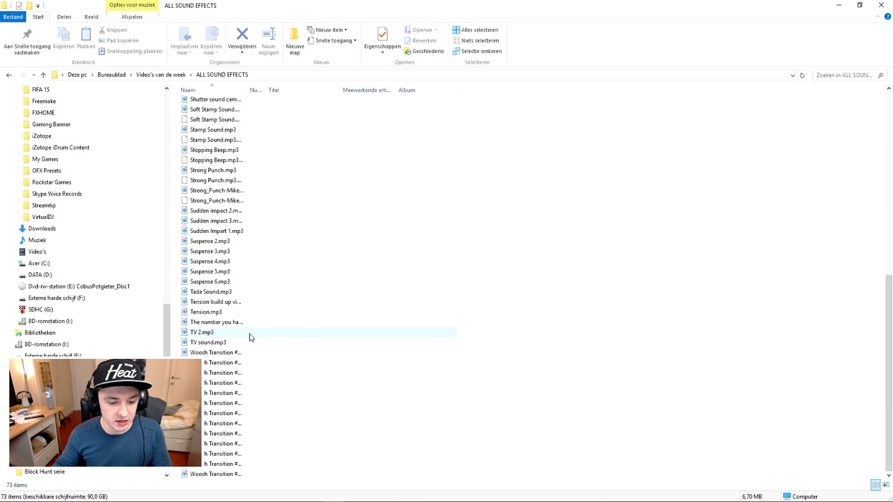
pyautogui.doubleClick(229, 363)
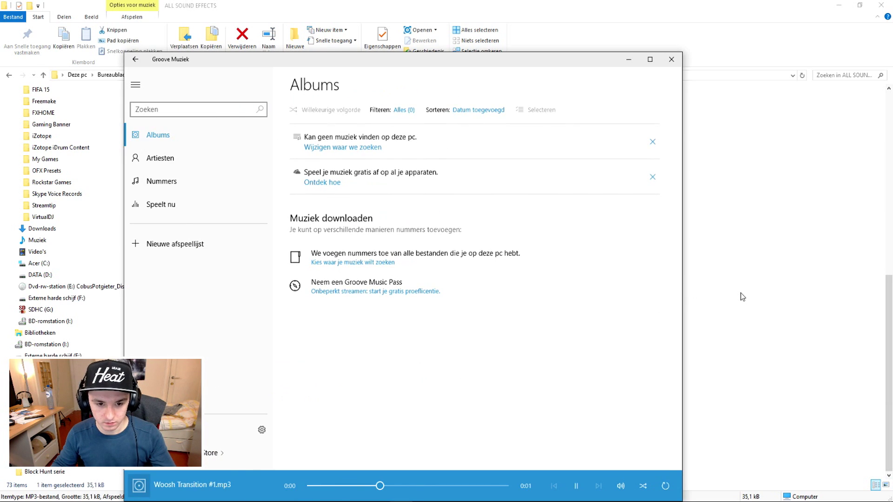
pyautogui.click(741, 296)
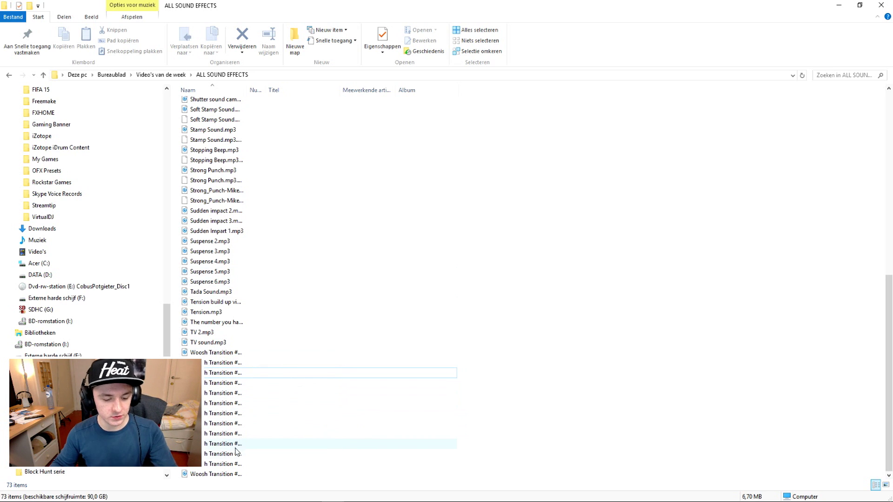
pyautogui.doubleClick(235, 474)
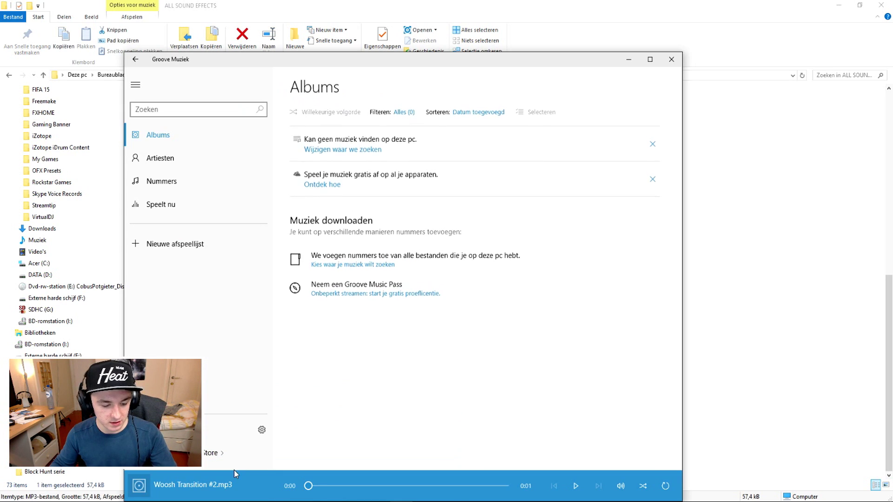
pyautogui.click(672, 61)
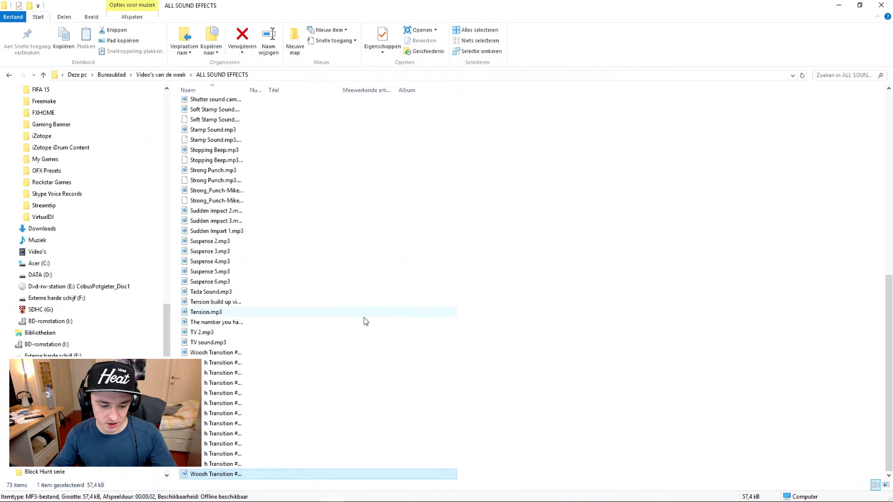
# Step: Preview more Woosh Transition variants, including #8, then return to the file list
pyautogui.doubleClick(241, 457)
pyautogui.moveTo(333, 65); pyautogui.dragTo(506, 37)
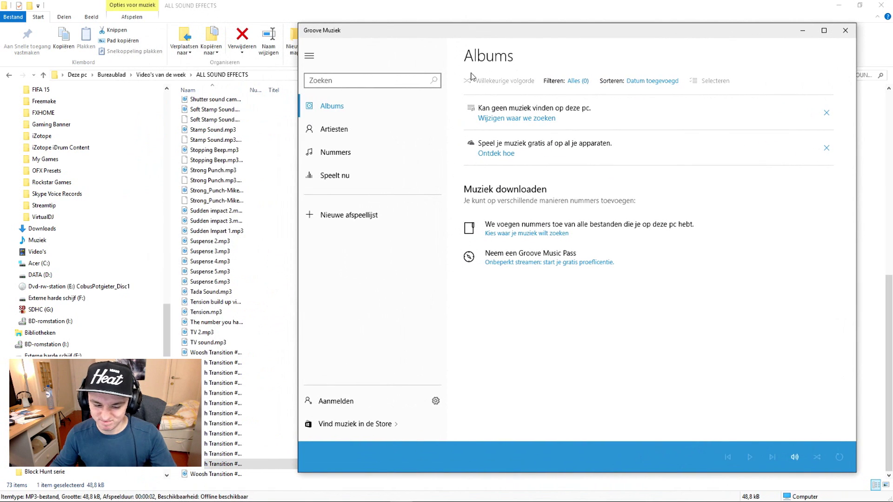
pyautogui.doubleClick(241, 454)
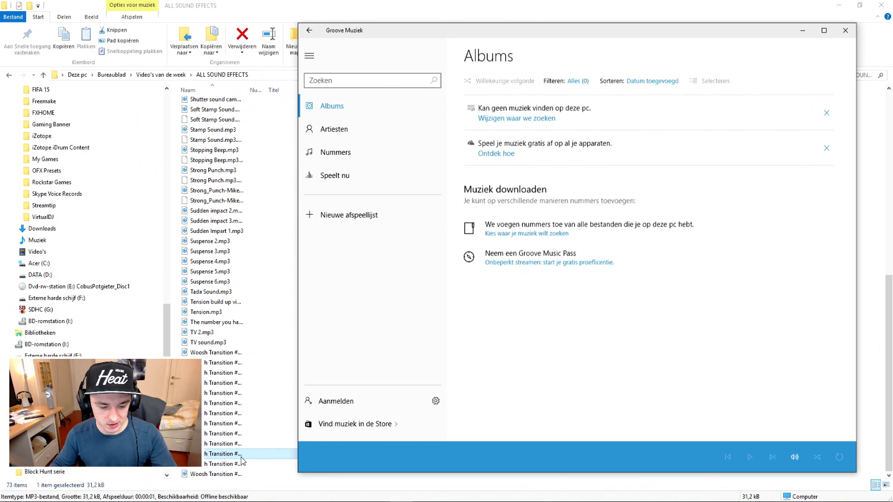
pyautogui.doubleClick(240, 435)
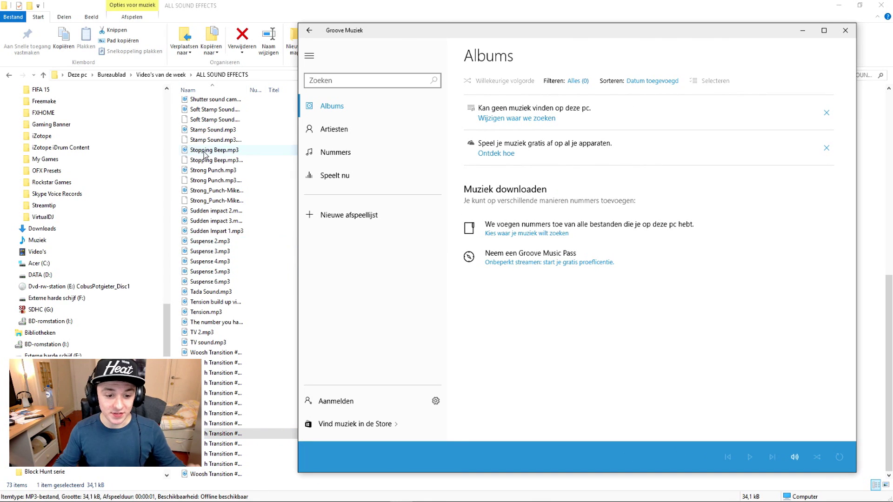
pyautogui.click(228, 150)
pyautogui.scroll(6, 227, 158)
# Step: Preview the Children Yay! sound effect, then close the player
pyautogui.scroll(6, 247, 165)
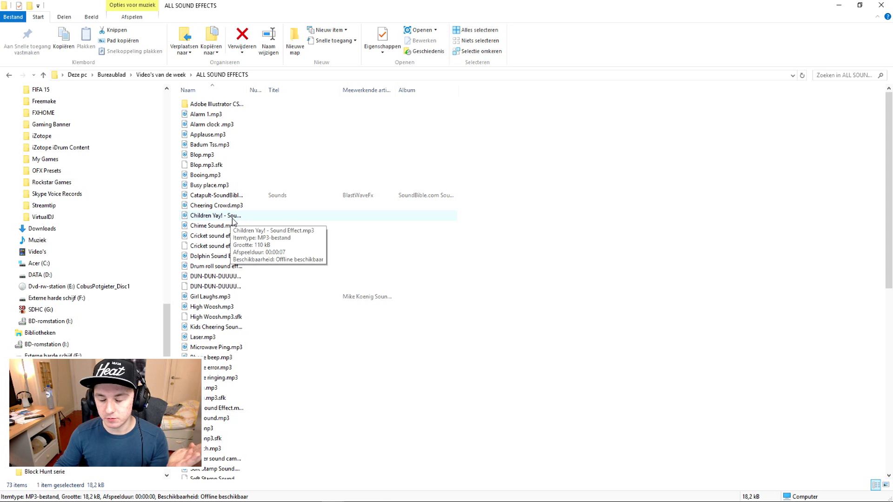
pyautogui.doubleClick(232, 217)
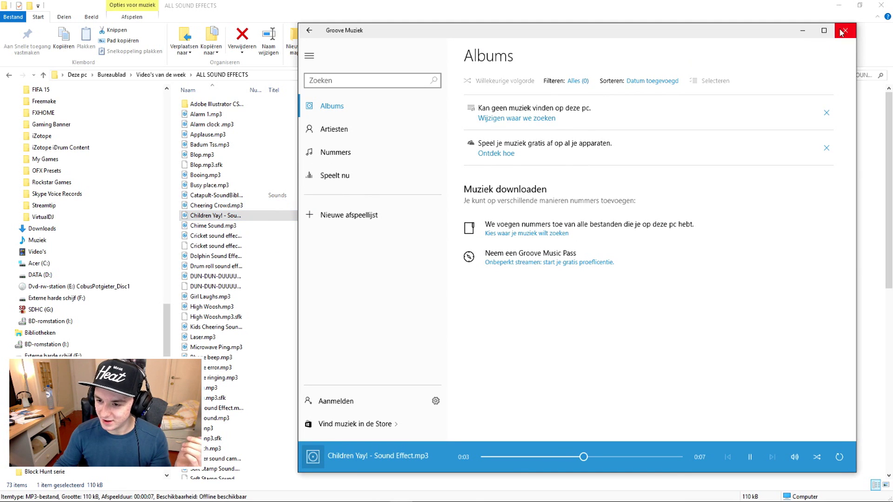
pyautogui.click(802, 30)
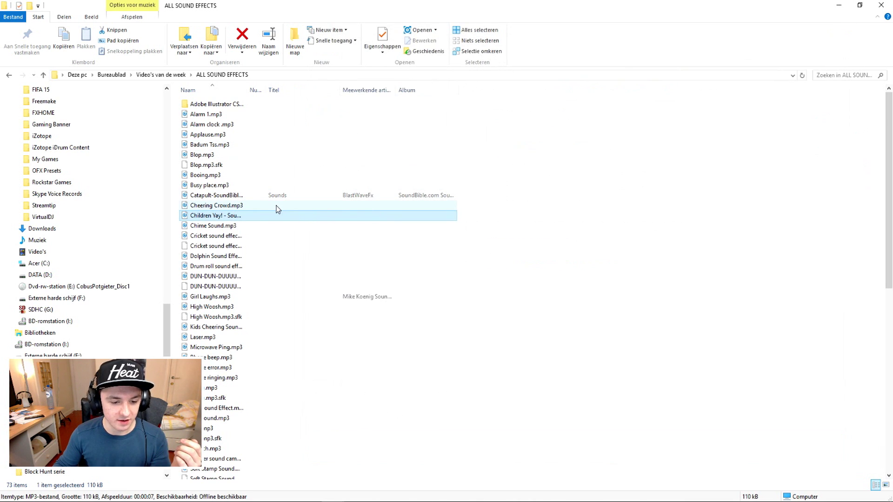
# Step: Preview Woosh Transition #7 and drag it onto Track 2 in Audition
pyautogui.scroll(-2, 278, 209)
pyautogui.scroll(-5, 276, 200)
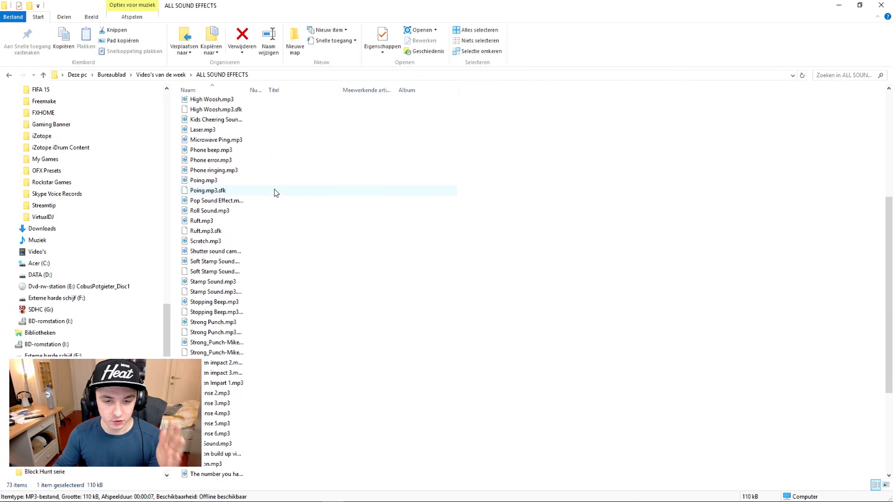
pyautogui.scroll(-5, 272, 211)
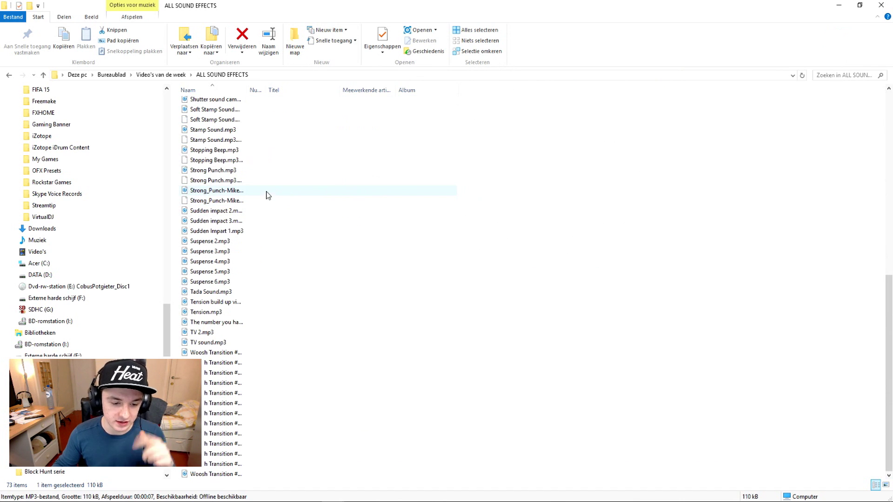
pyautogui.doubleClick(216, 435)
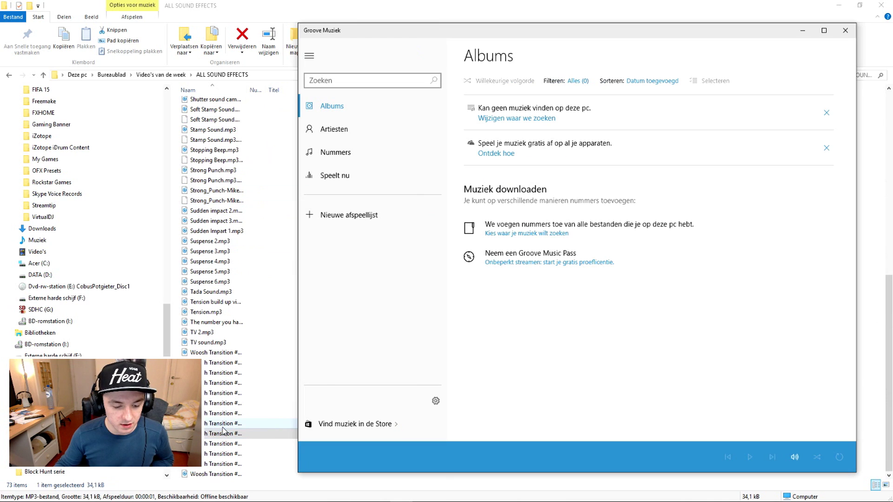
pyautogui.moveTo(228, 436); pyautogui.dragTo(542, 182)
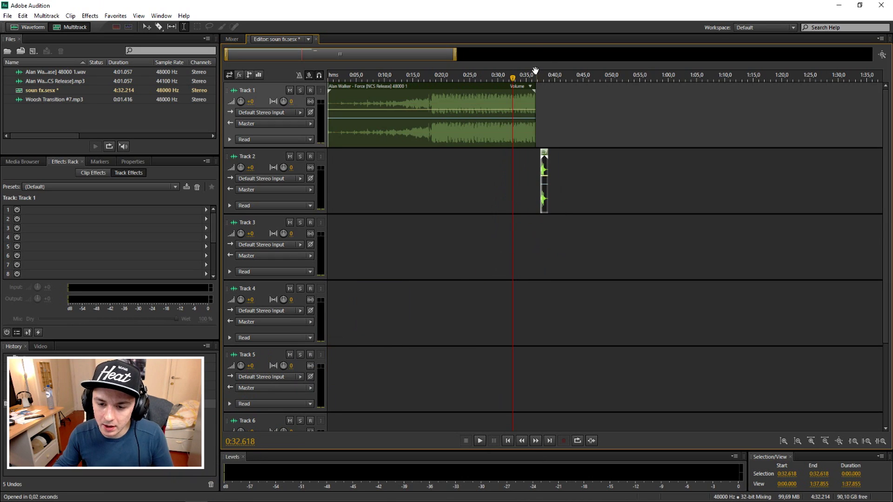
# Step: Move the woosh clip earlier to about 0:36.4 and play from 0:32 to hear it
pyautogui.click(533, 72)
pyautogui.scroll(5, 544, 99)
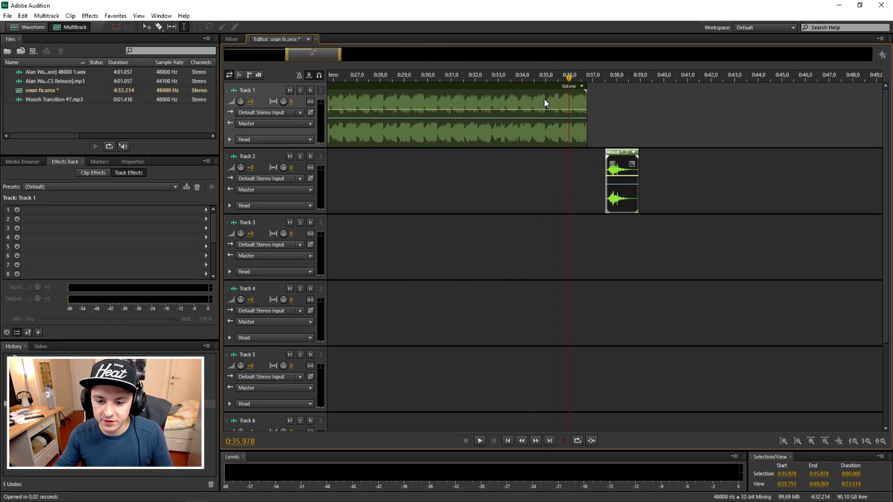
pyautogui.click(652, 153)
pyautogui.moveTo(650, 154); pyautogui.dragTo(600, 154)
pyautogui.click(382, 74)
pyautogui.press('space')
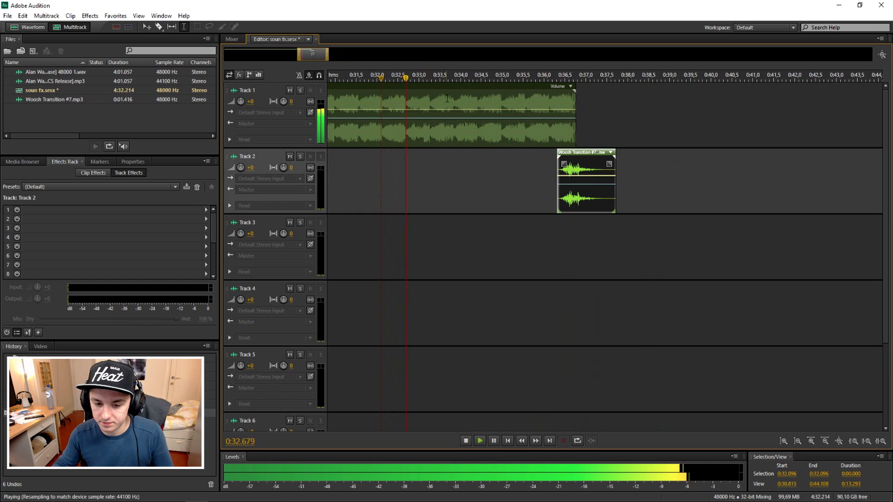
# Step: Nudge the woosh clip slightly later while listening to the transition
pyautogui.scroll(2, 610, 140)
pyautogui.scroll(1, 610, 140)
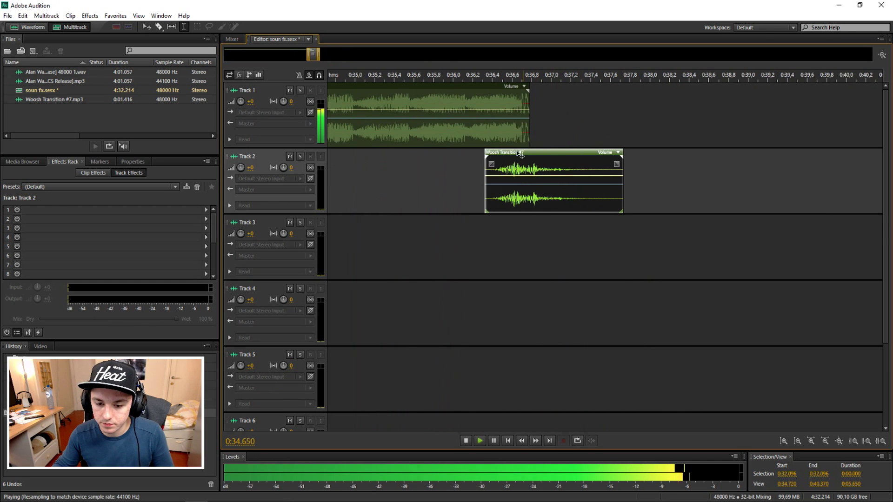
pyautogui.moveTo(511, 155); pyautogui.dragTo(537, 155)
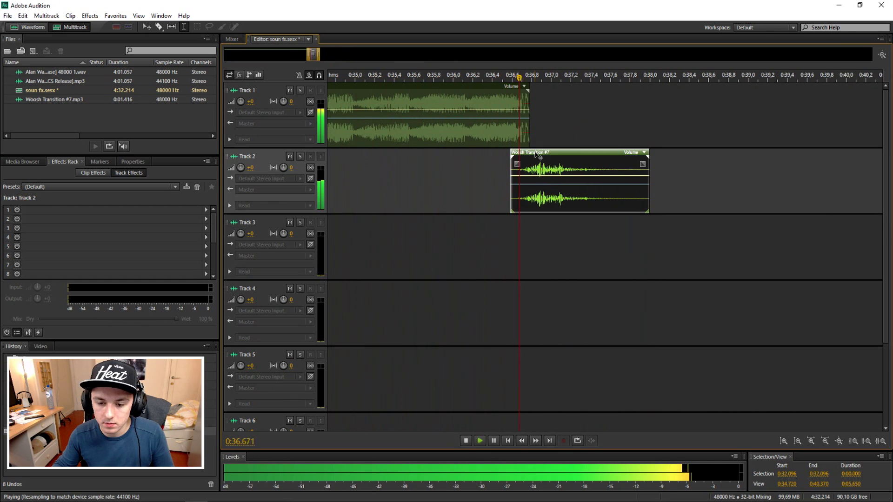
pyautogui.press('space')
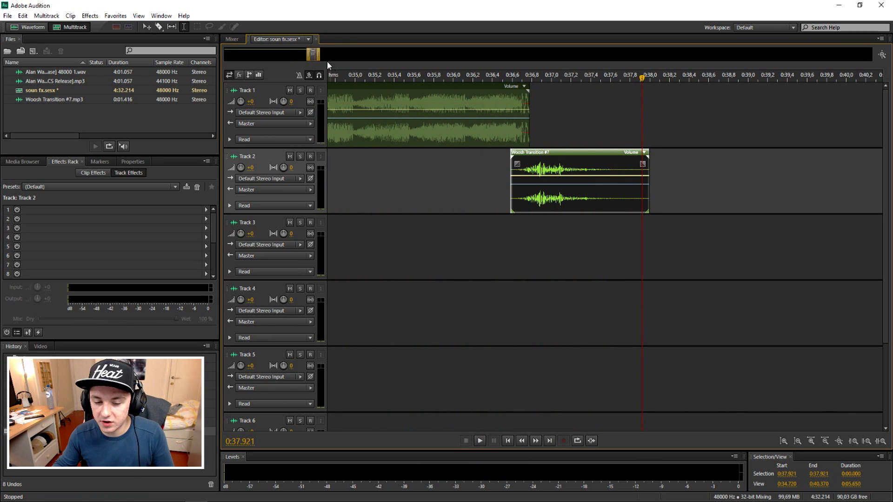
pyautogui.moveTo(317, 53)
pyautogui.mouseDown()
pyautogui.moveTo(299, 53)
pyautogui.moveTo(321, 55)
pyautogui.mouseUp()
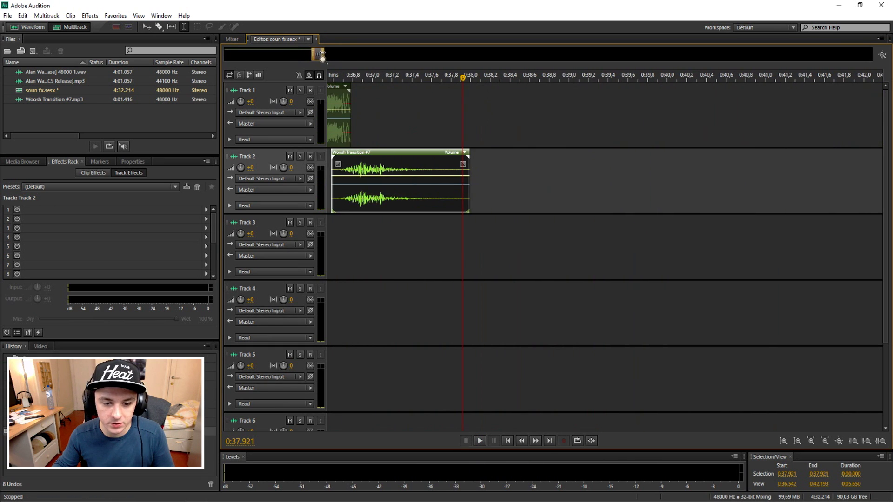
pyautogui.scroll(-3, 328, 88)
pyautogui.hscroll(-2, 328, 87)
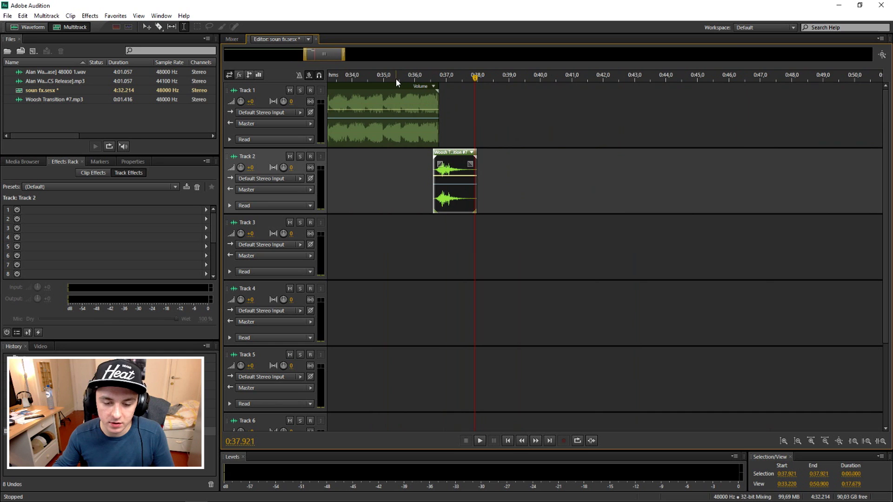
pyautogui.scroll(2, 396, 79)
# Step: Shift the woosh clip slightly earlier and replay from about 0:35 to check timing
pyautogui.click(368, 78)
pyautogui.press('space')
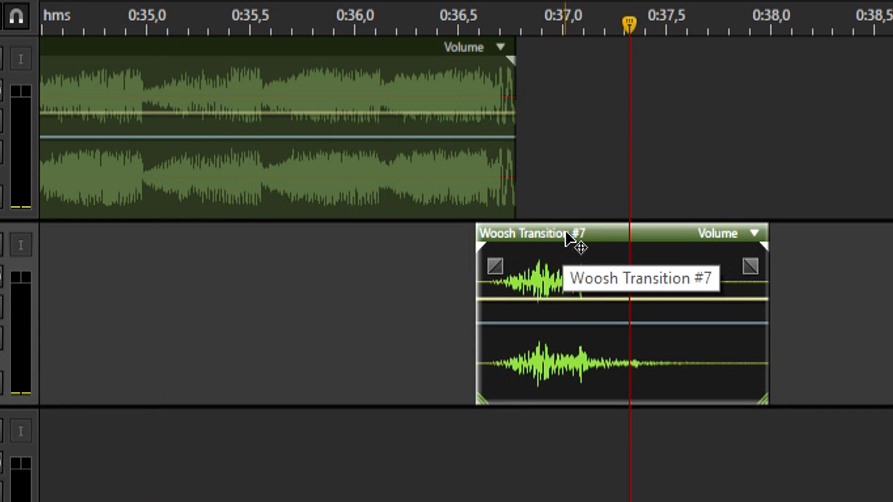
pyautogui.moveTo(567, 238); pyautogui.dragTo(543, 236)
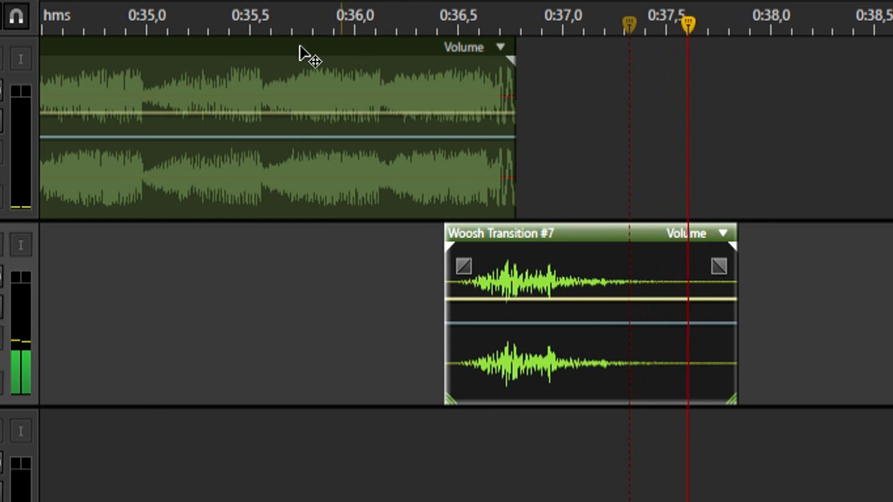
pyautogui.press('space')
pyautogui.click(133, 24)
pyautogui.press('space')
pyautogui.scroll(3, 467, 105)
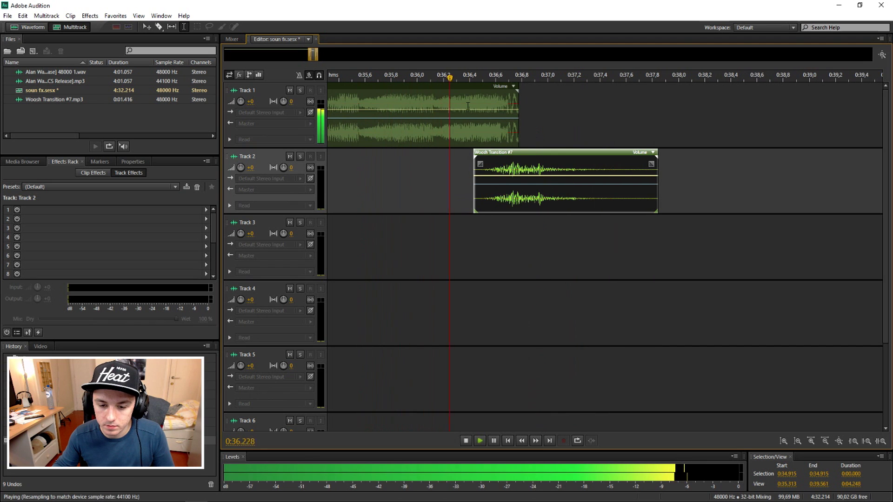
pyautogui.press('space')
# Step: Add a fade-out to the end of the Track 1 music clip and play it
pyautogui.click(513, 105)
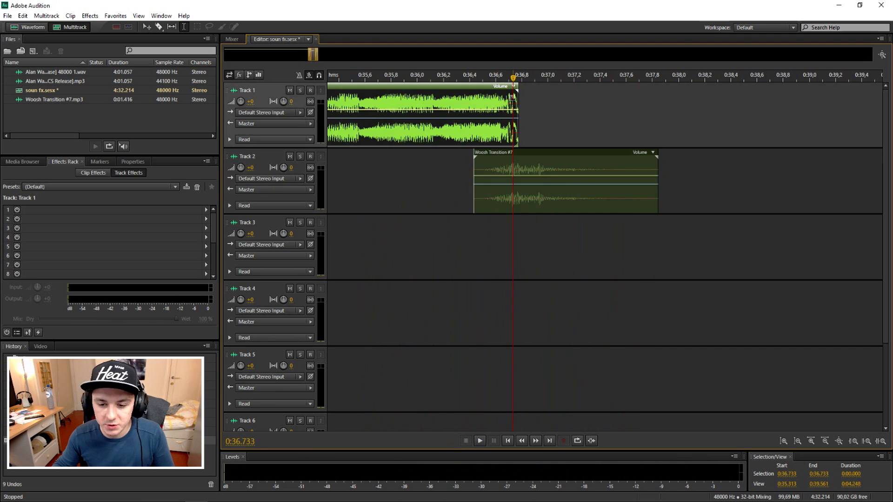
pyautogui.moveTo(514, 98); pyautogui.dragTo(515, 107)
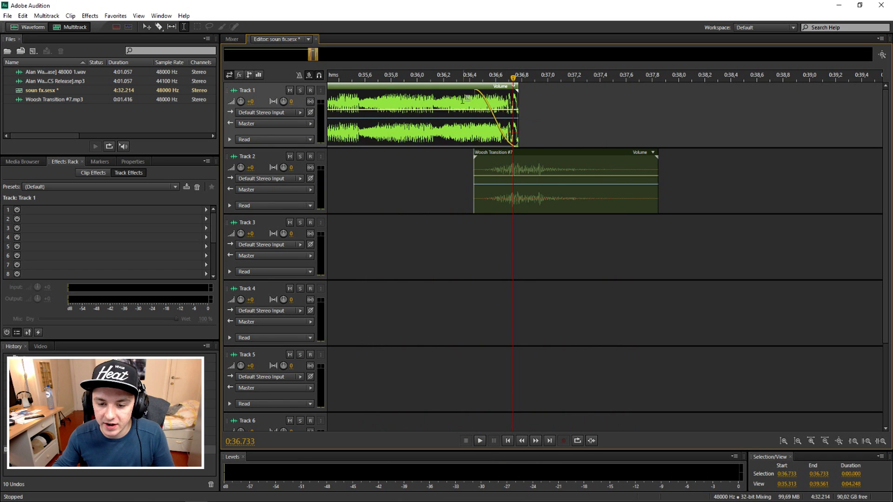
pyautogui.scroll(-3, 391, 85)
pyautogui.scroll(3, 391, 85)
pyautogui.press('space')
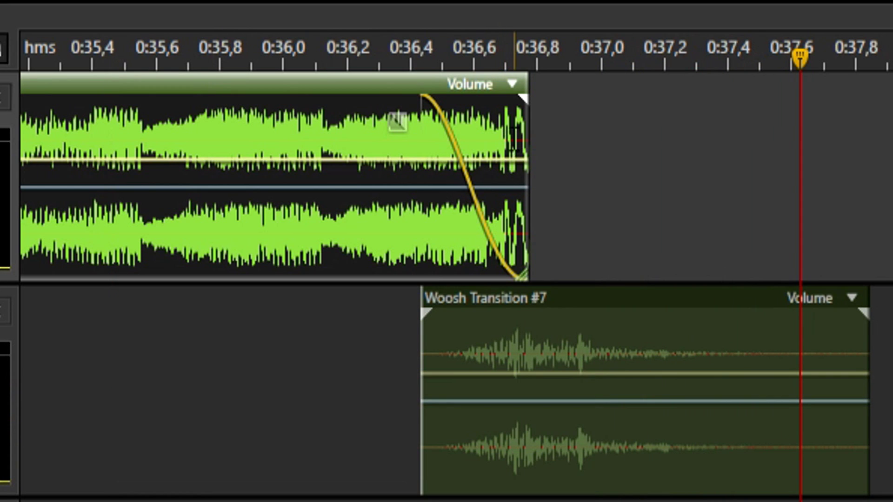
# Step: Extend the music clip's end slightly and replay from about 0:33
pyautogui.moveTo(529, 132); pyautogui.dragTo(572, 134)
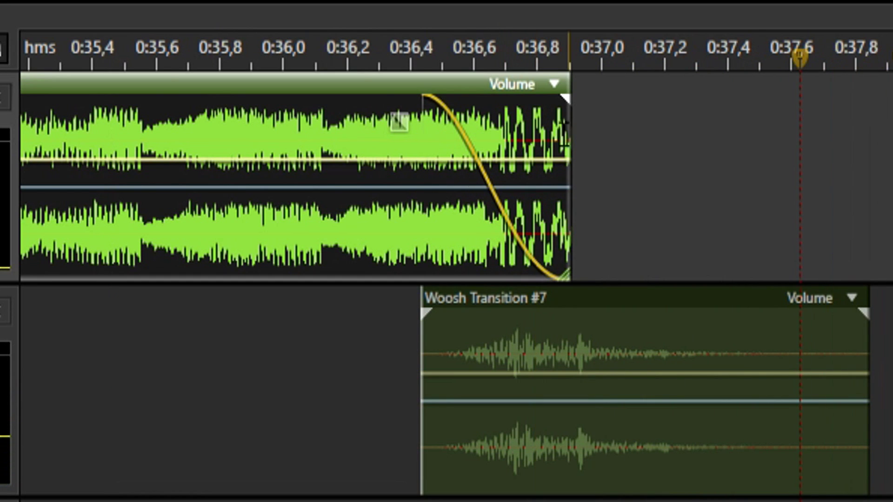
pyautogui.scroll(-1, 164, 80)
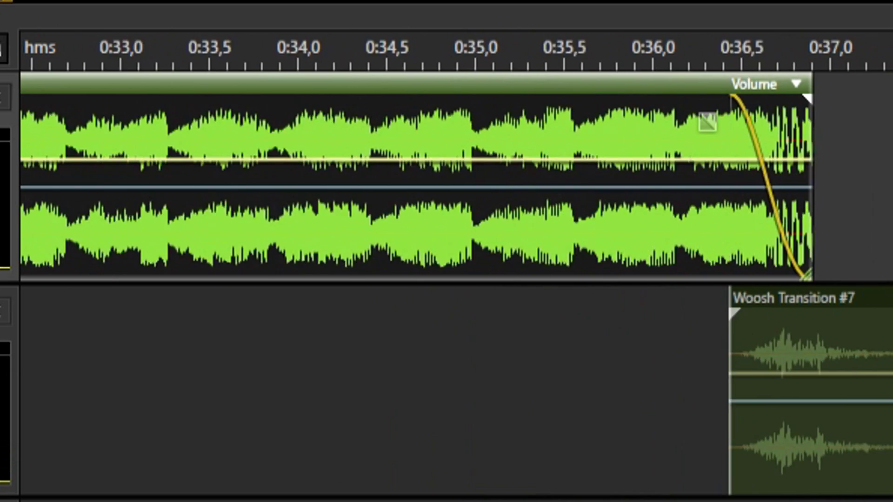
pyautogui.click(362, 74)
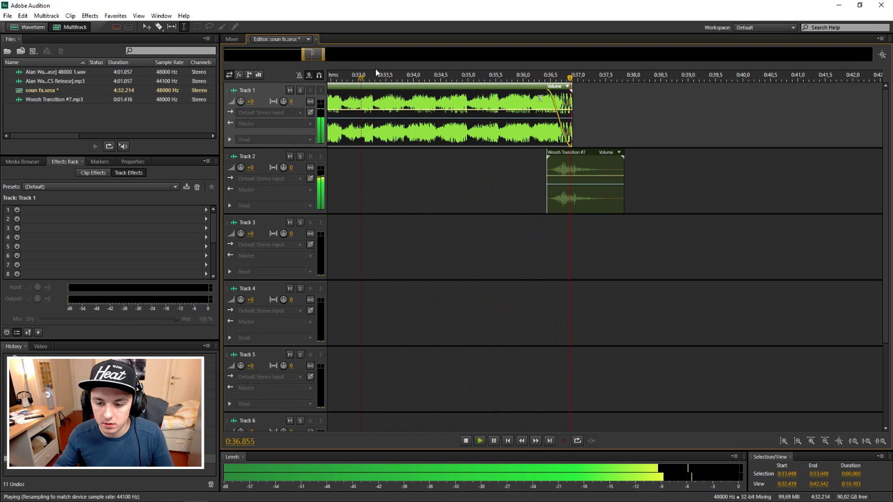
pyautogui.click(339, 78)
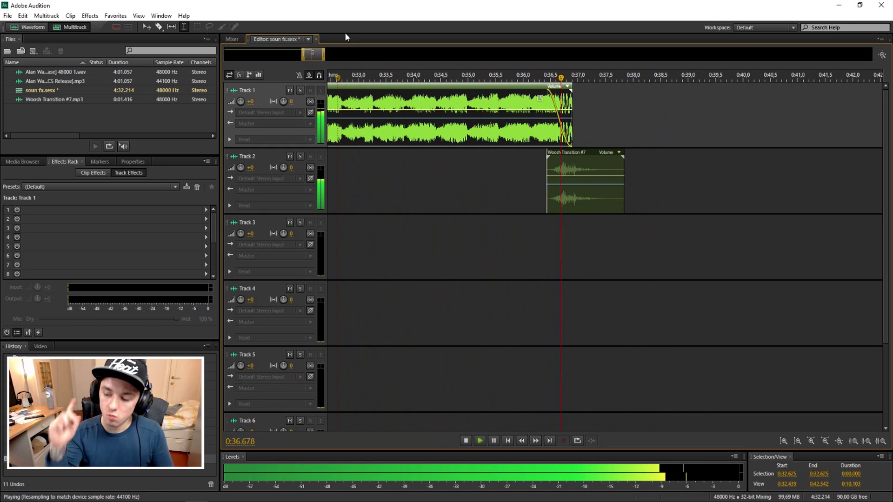
pyautogui.press('space')
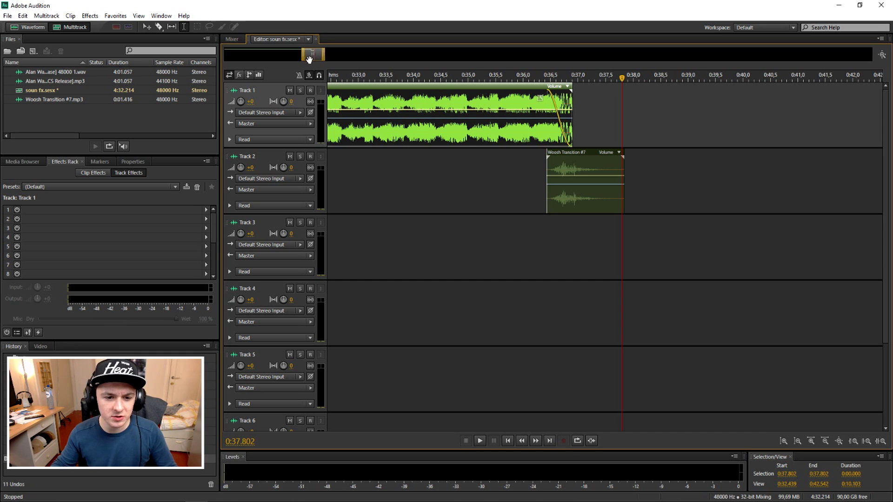
pyautogui.moveTo(310, 56); pyautogui.dragTo(233, 56)
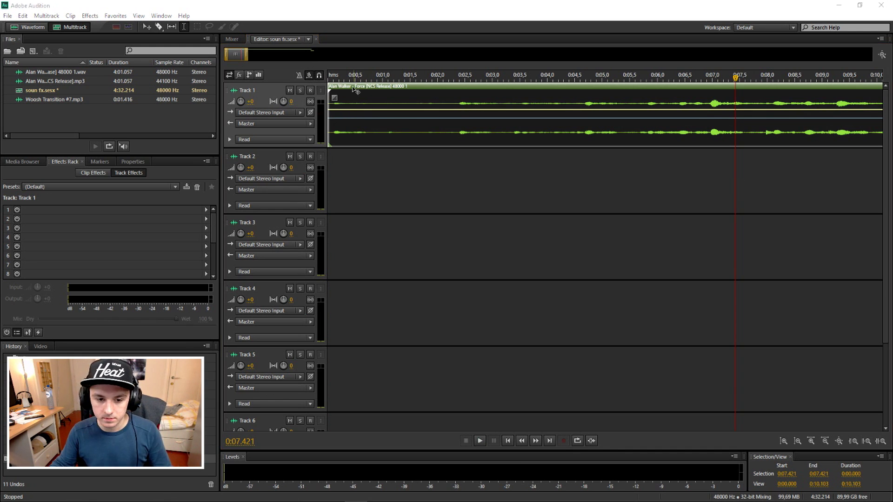
pyautogui.press('Home')
pyautogui.press('space')
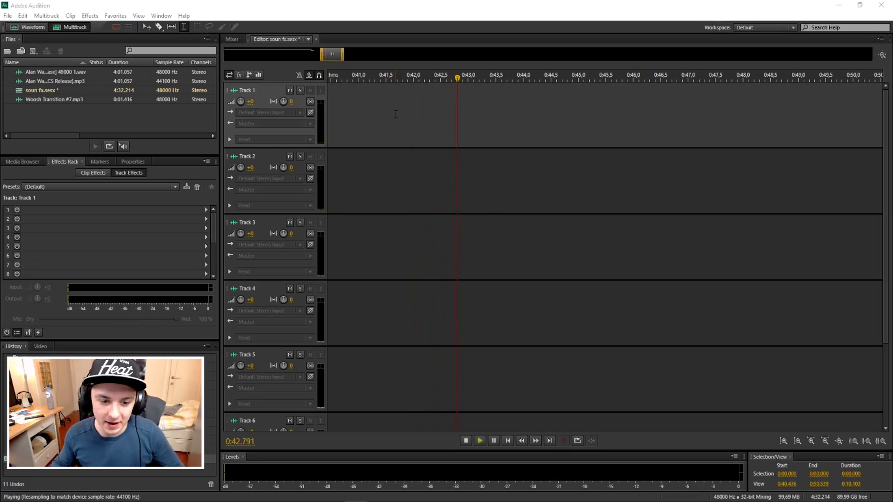
pyautogui.scroll(3, 396, 114)
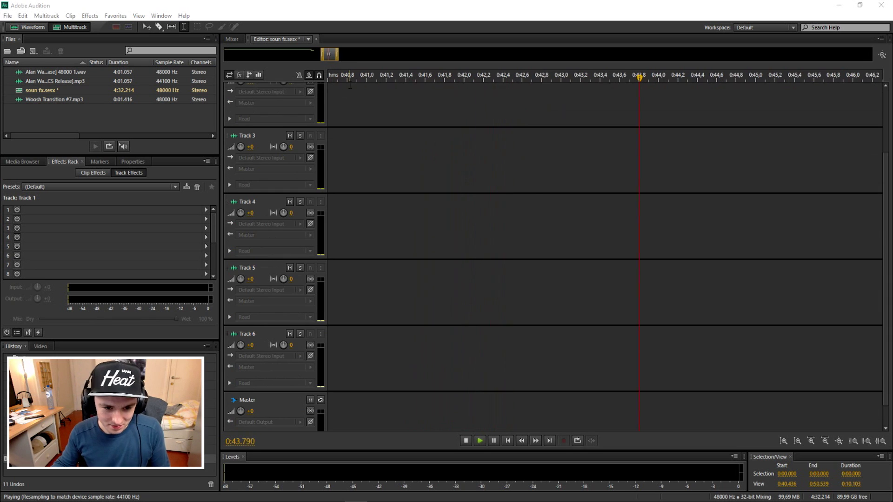
pyautogui.scroll(-3, 408, 122)
pyautogui.scroll(3, 411, 125)
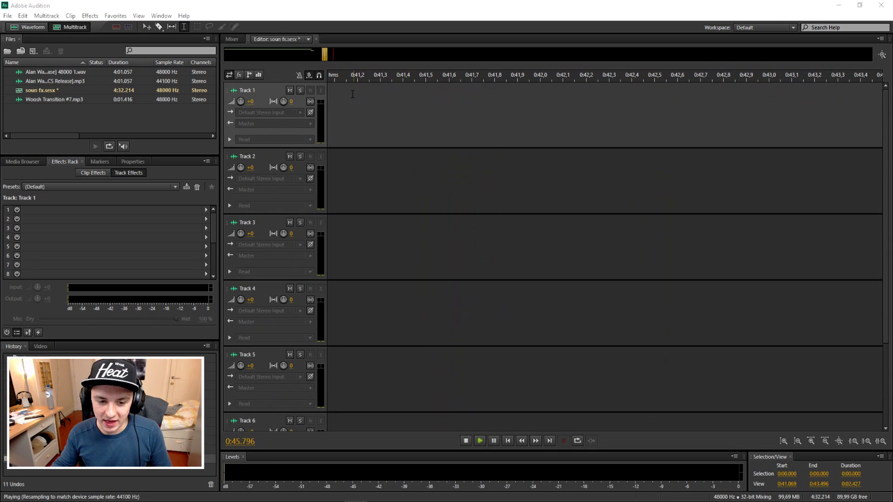
pyautogui.scroll(-5, 325, 55)
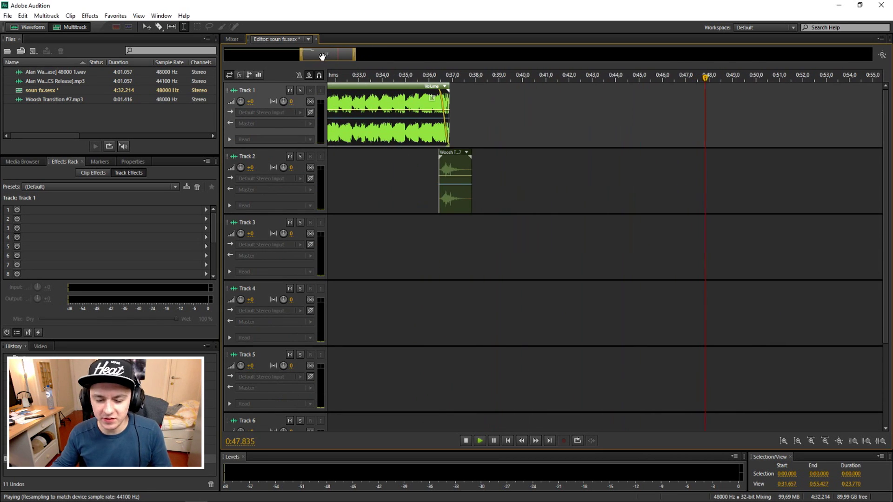